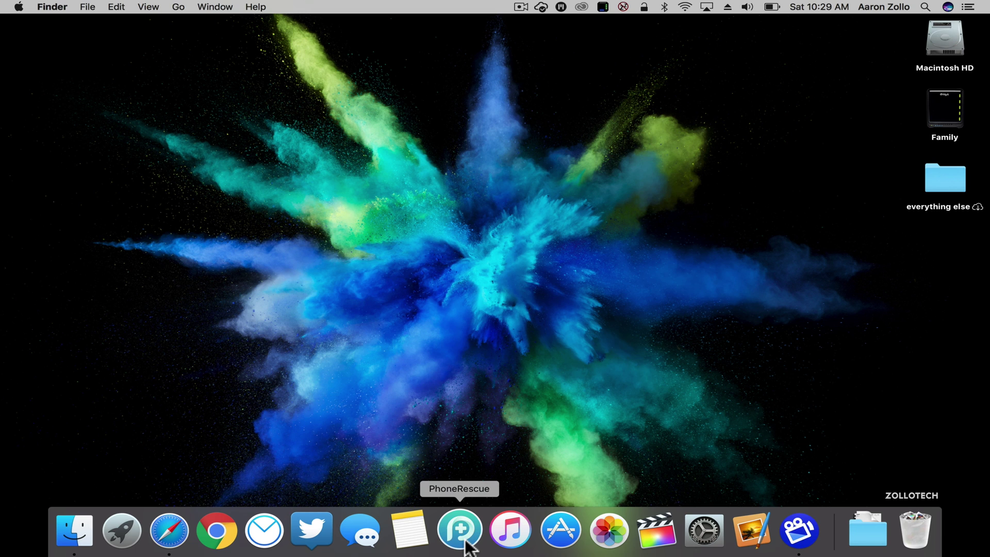
Launch PhoneRescue and dismiss the iTunes warning and the welcome quick tips
left_click(466, 542)
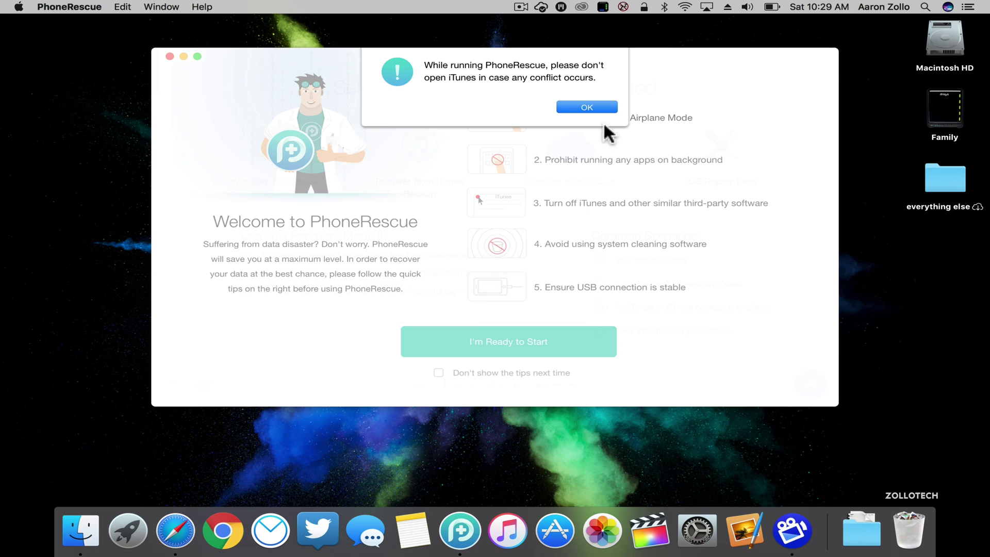
left_click(578, 109)
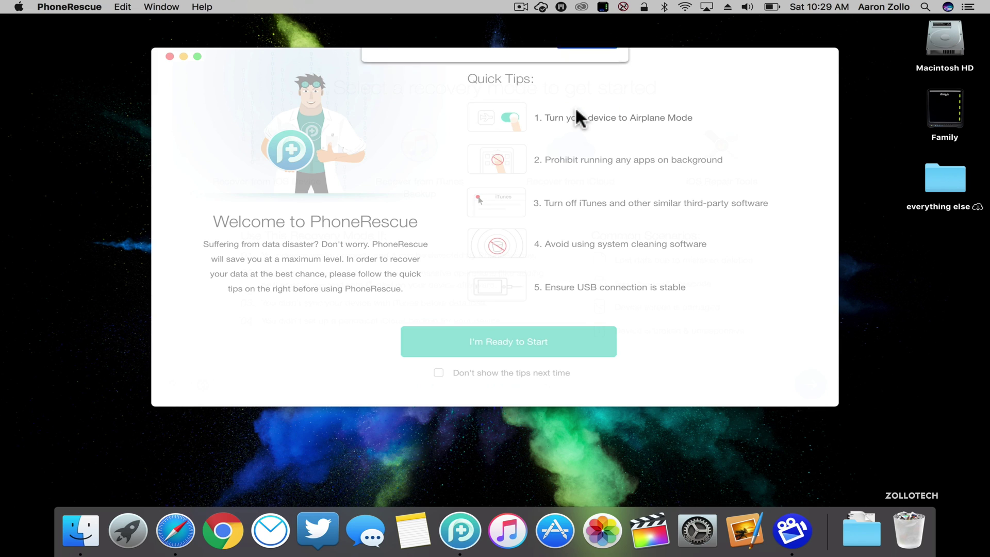
left_click(529, 339)
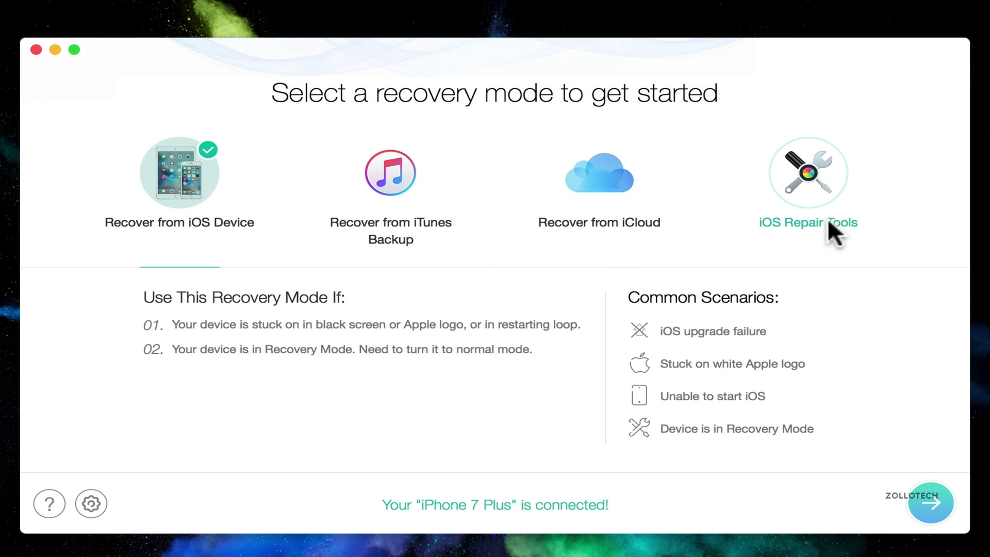
left_click(91, 508)
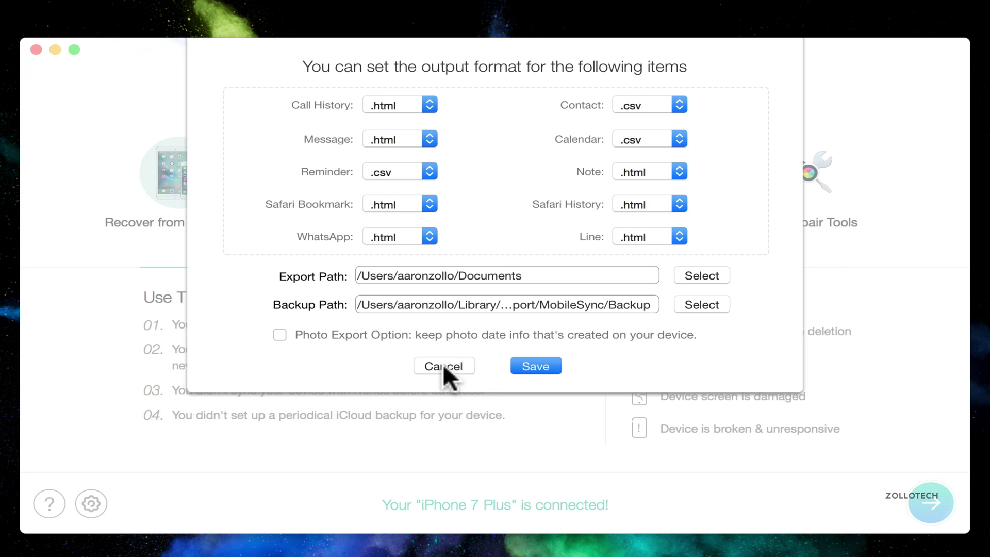
left_click(407, 237)
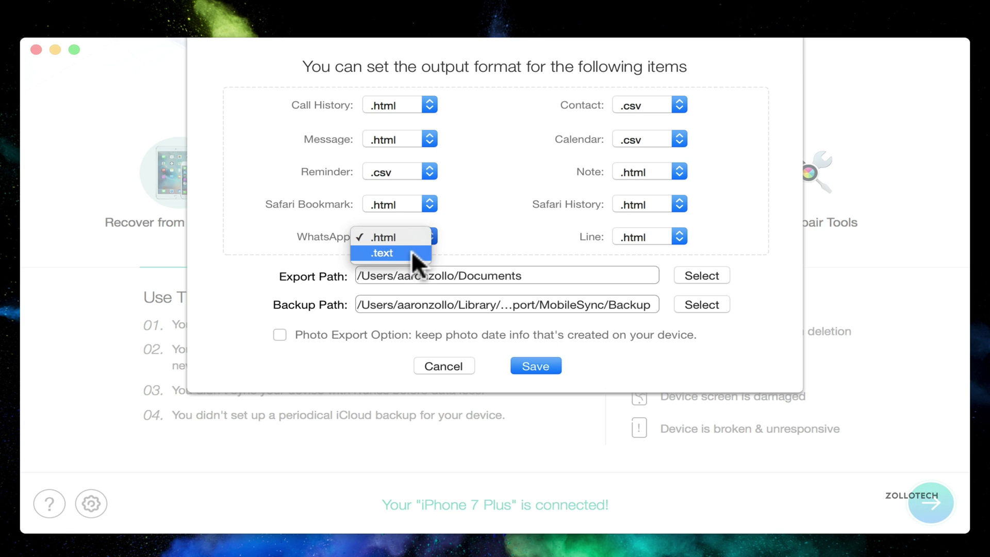
left_click(461, 371)
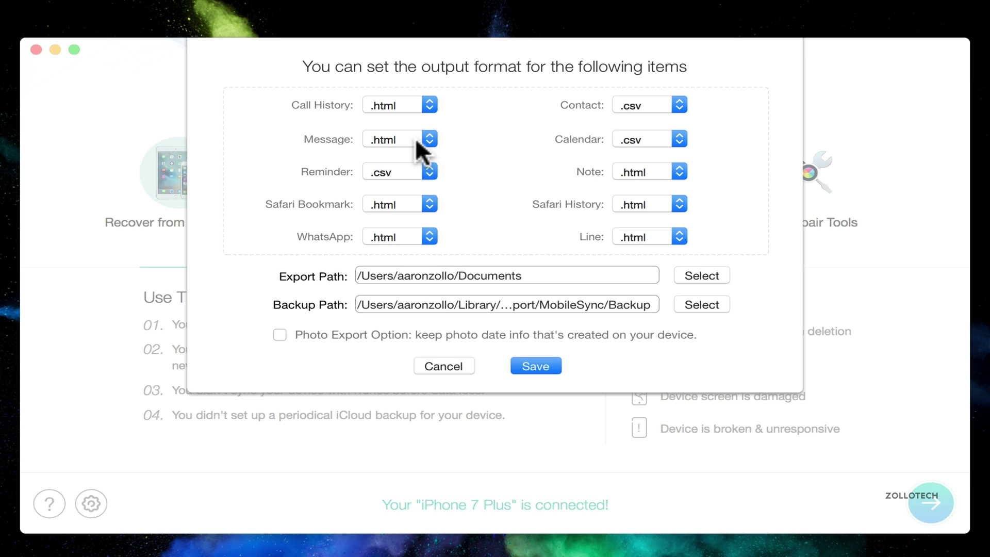
left_click(458, 366)
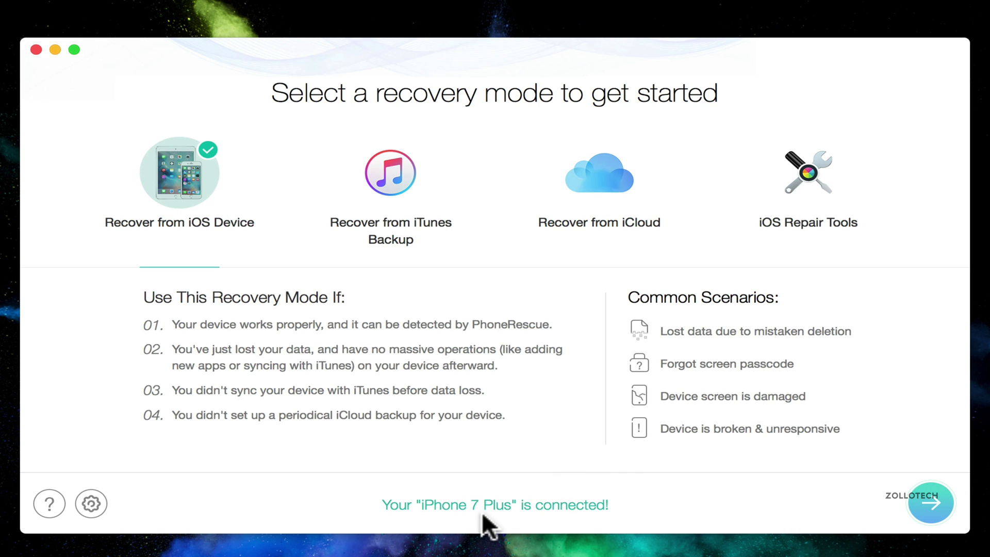
Scan the connected iPhone 7 Plus and expand the PhoneRescue window to full screen
left_click(927, 504)
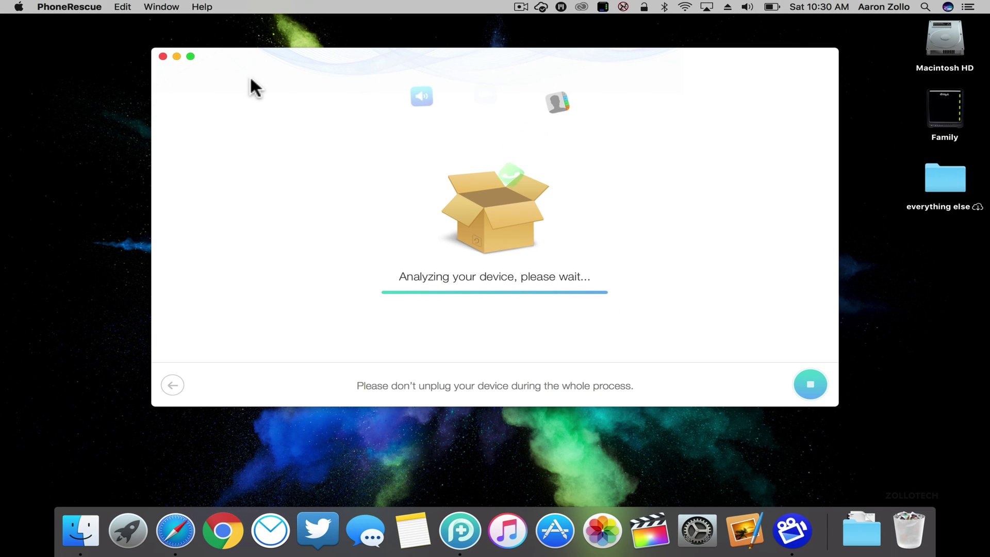
left_click(190, 57)
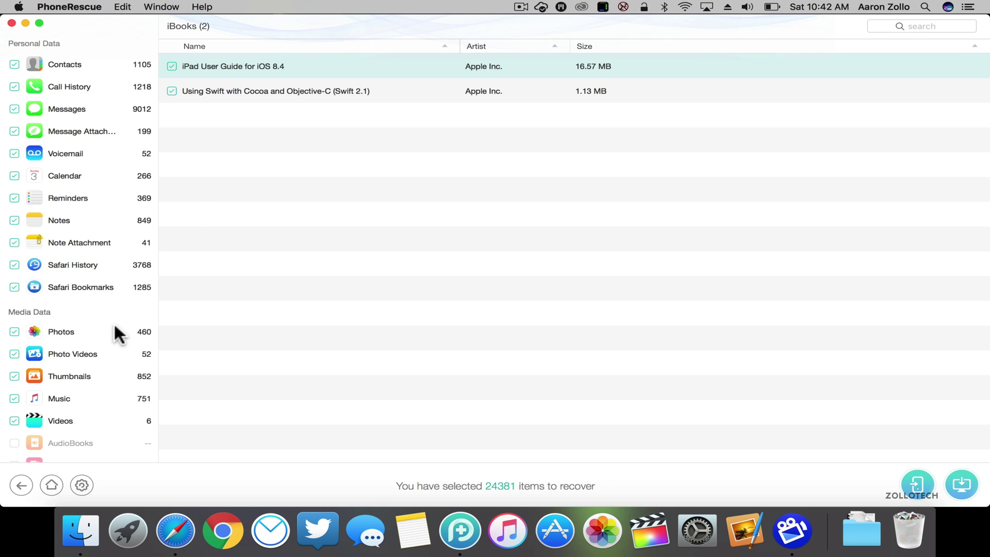
Browse the App Videos, App Audios, App Photos and App Documents categories in the sidebar
scroll(117, 334, "down", 2)
scroll(115, 327, "down", 10)
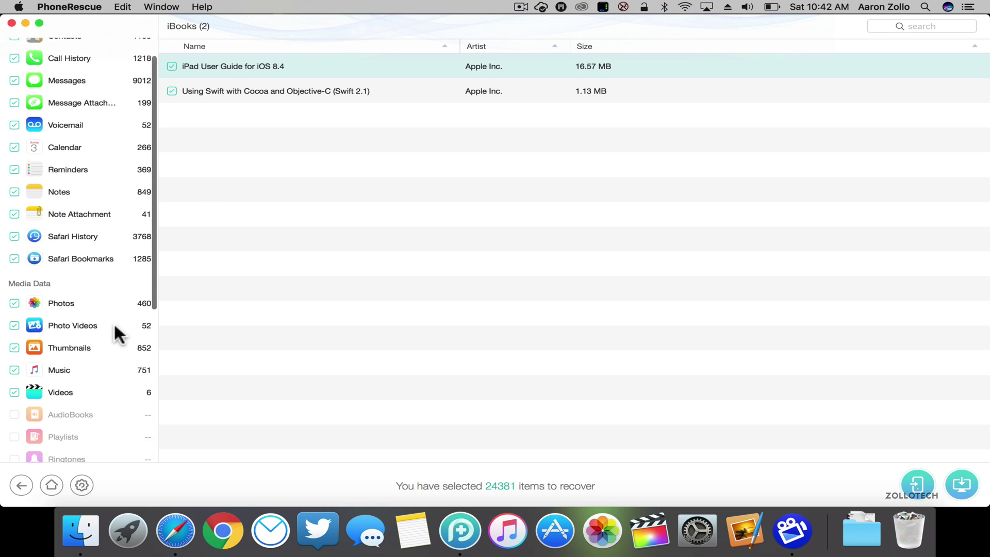
scroll(114, 326, "down", 6)
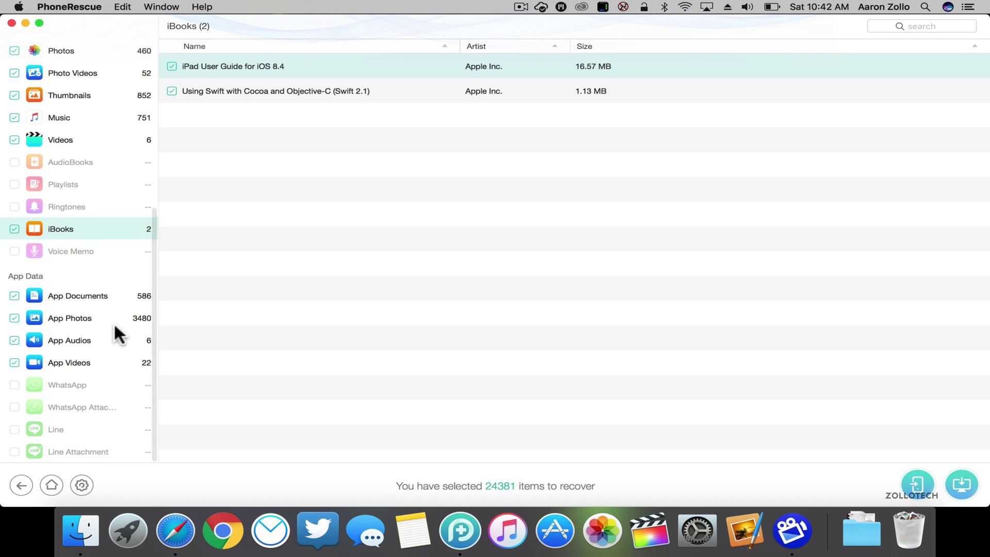
left_click(88, 361)
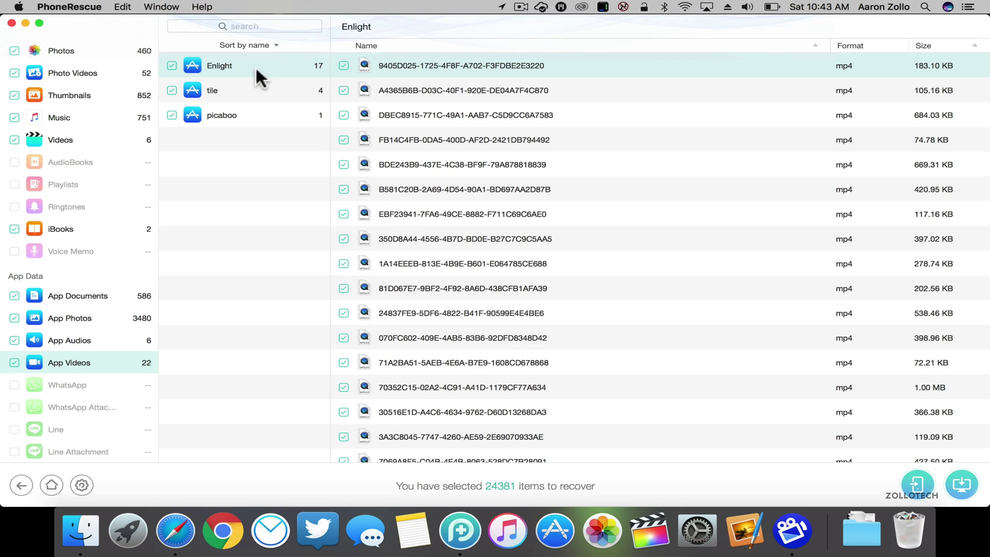
left_click(106, 338)
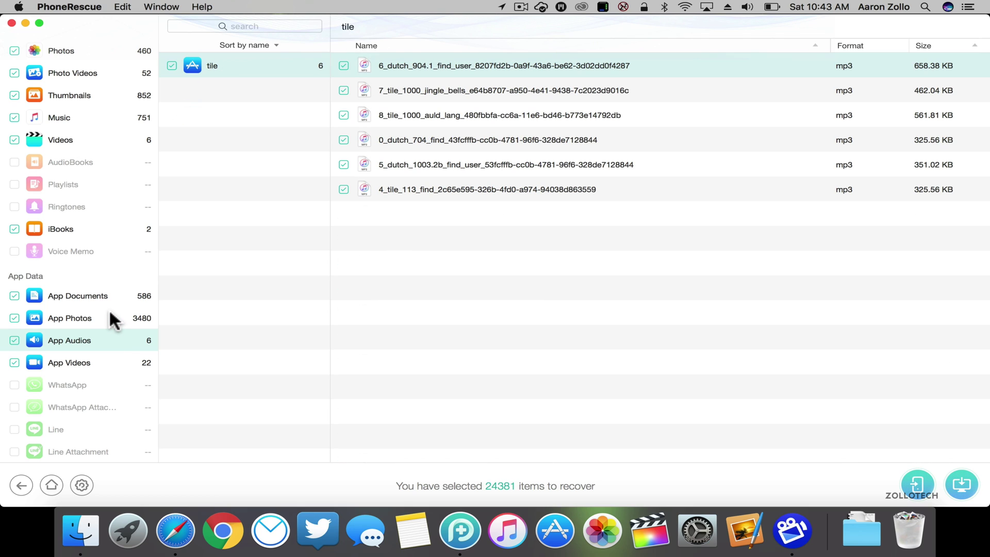
left_click(110, 314)
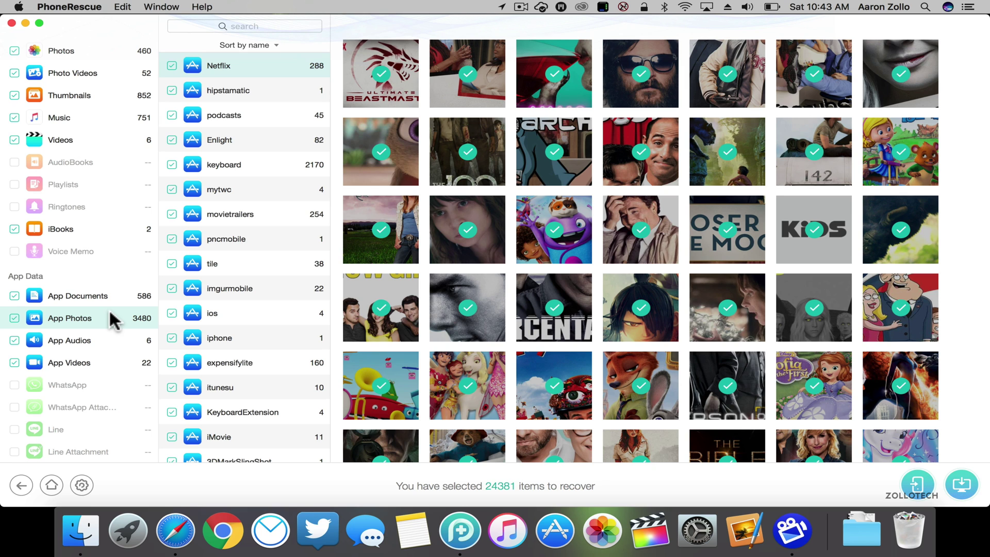
left_click(58, 295)
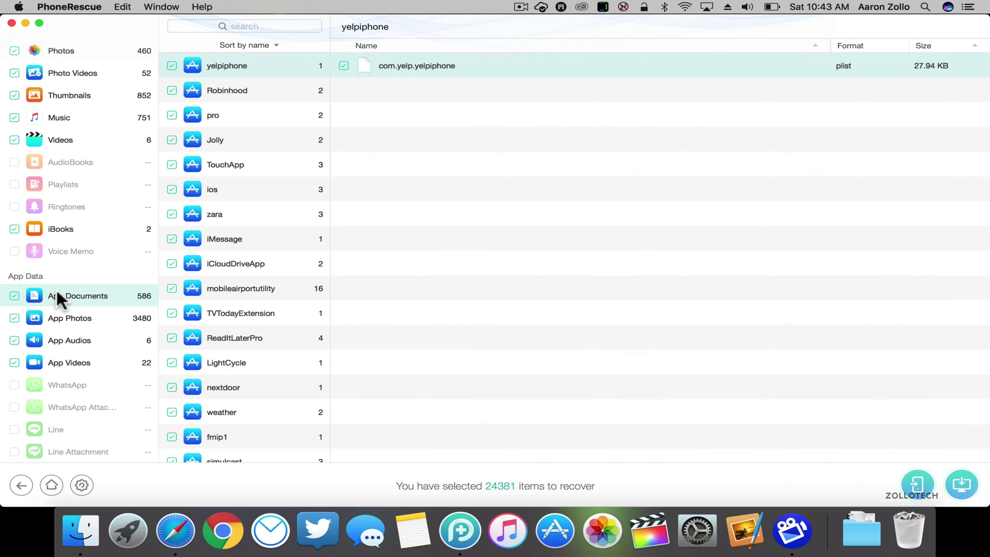
scroll(75, 275, "up", 10)
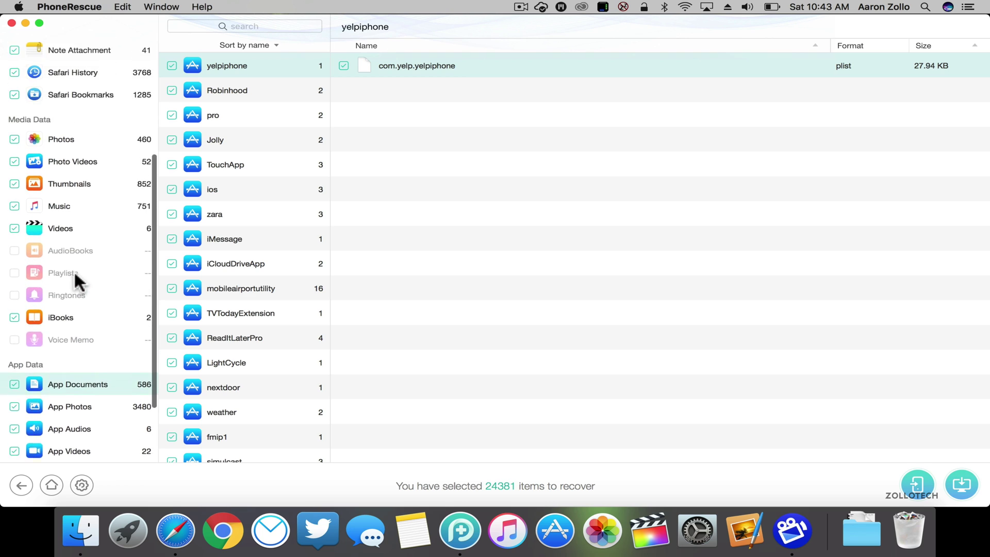
List the recoverable Music songs and uncheck, then recheck, the song Check In
left_click(61, 369)
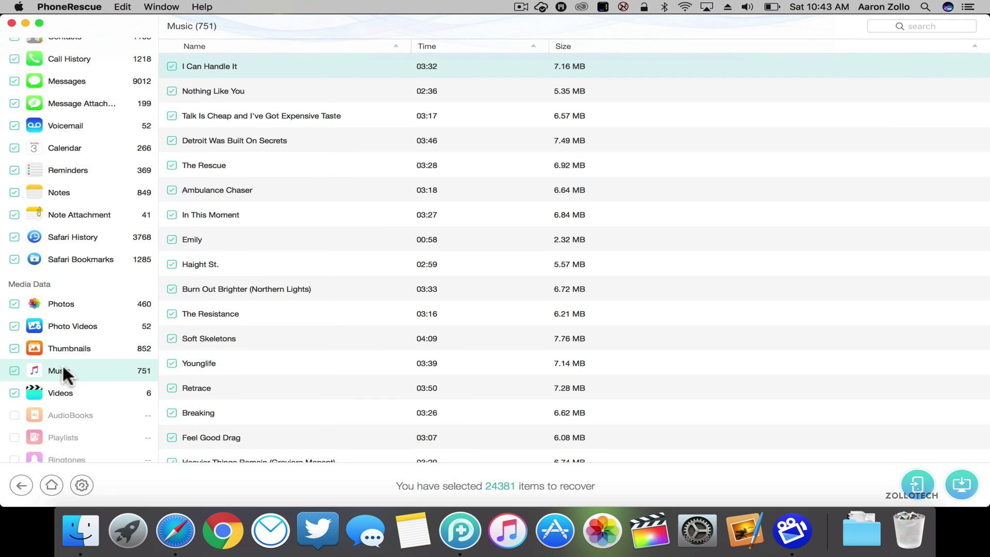
scroll(323, 317, "down", 20)
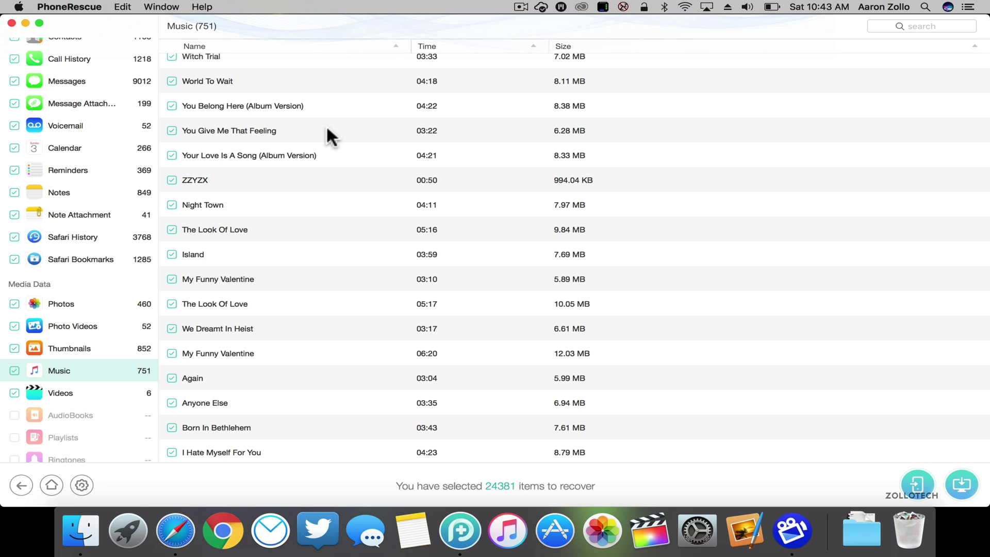
scroll(327, 133, "down", 10)
scroll(327, 135, "down", 5)
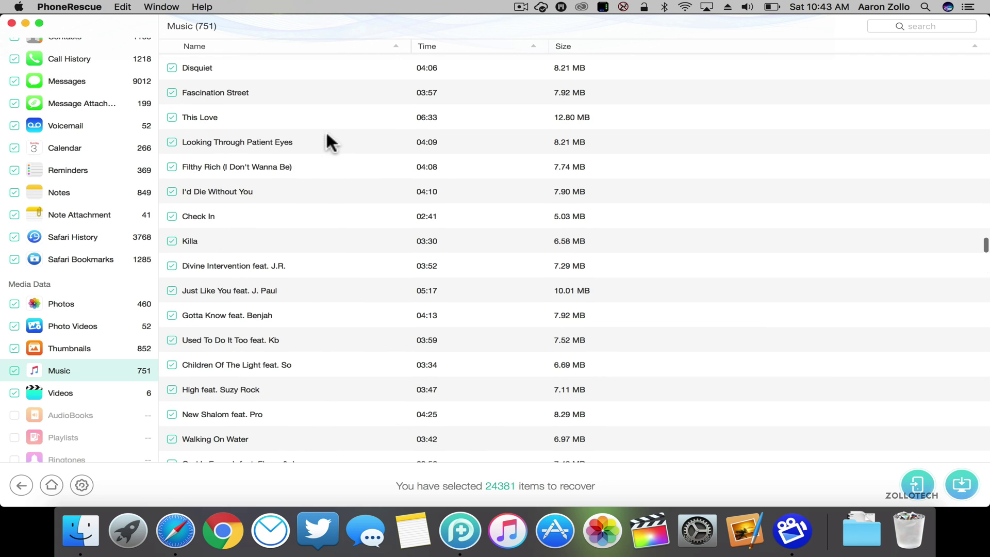
left_click(171, 216)
left_click(172, 217)
Recover only the song (*Fin) and open the export folder holding it
scroll(332, 207, "up", 5)
scroll(333, 206, "up", 10)
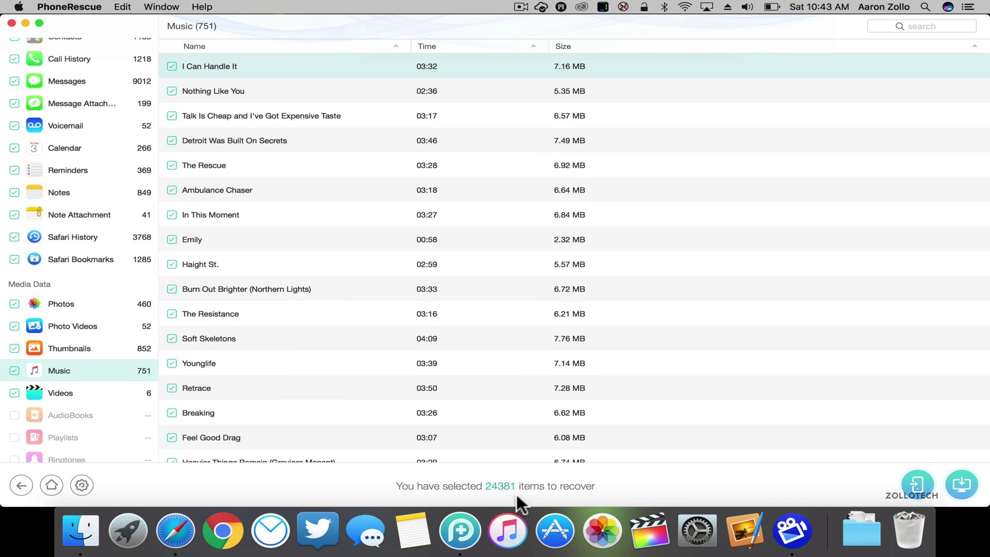
scroll(35, 132, "up", 2)
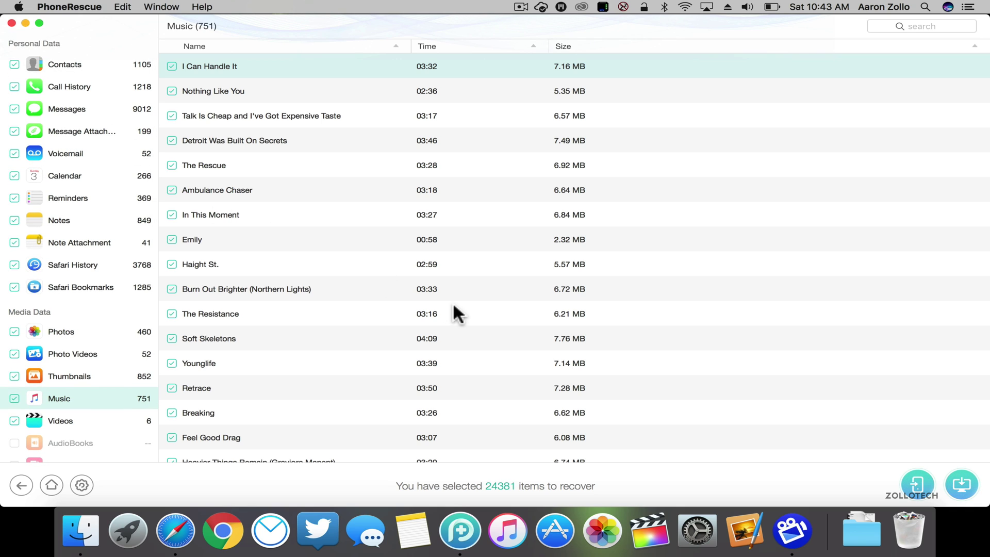
scroll(452, 302, "down", 3)
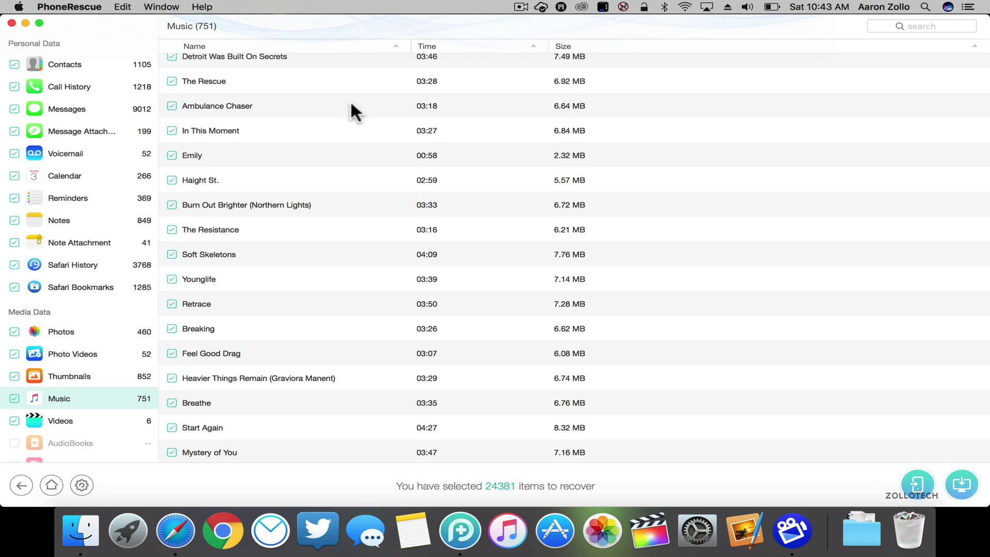
scroll(351, 103, "up", 3)
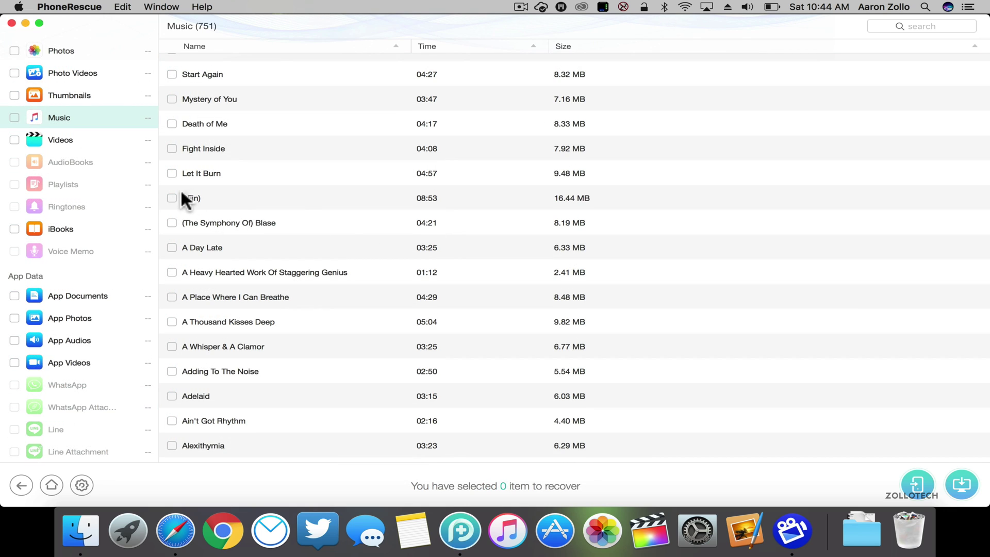
left_click(172, 199)
left_click(962, 485)
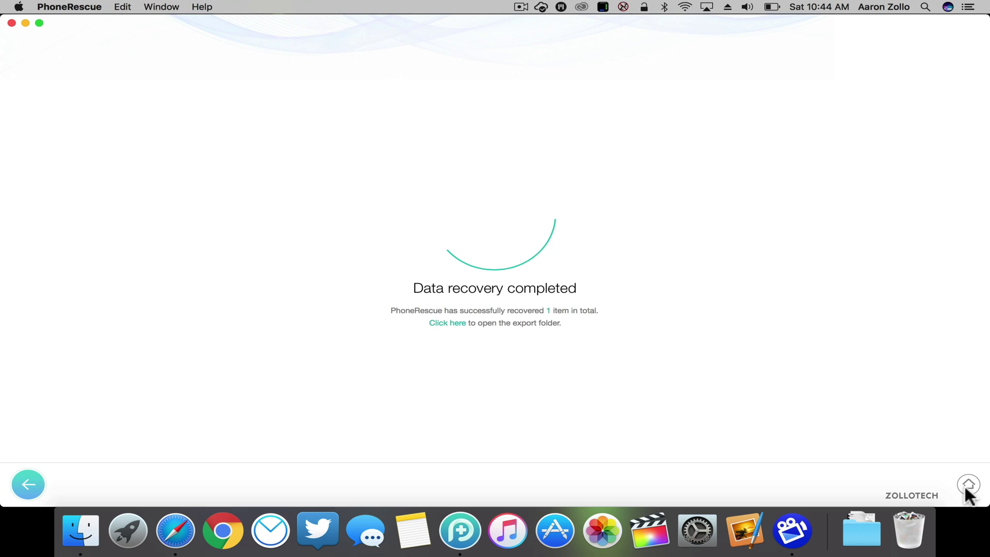
left_click(440, 324)
Open the export Music folder, select (*Fin).m4a, and return PhoneRescue to its recovery modes
double_click(406, 124)
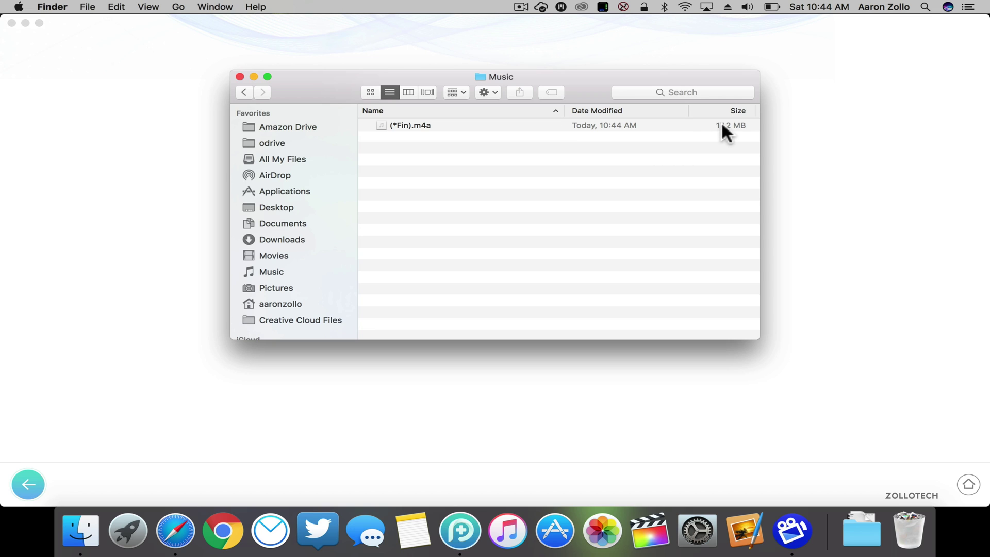
left_click(505, 126)
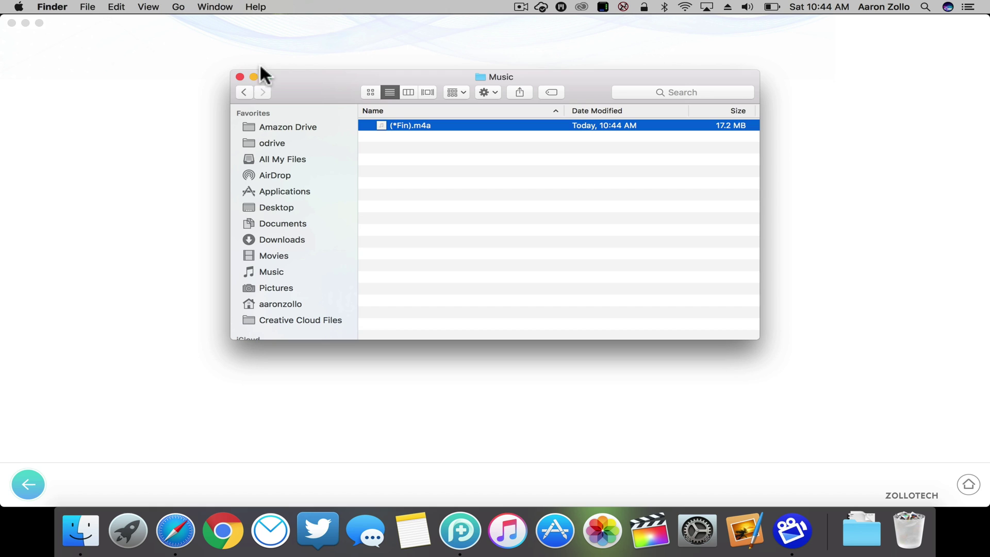
left_click(178, 143)
left_click(22, 481)
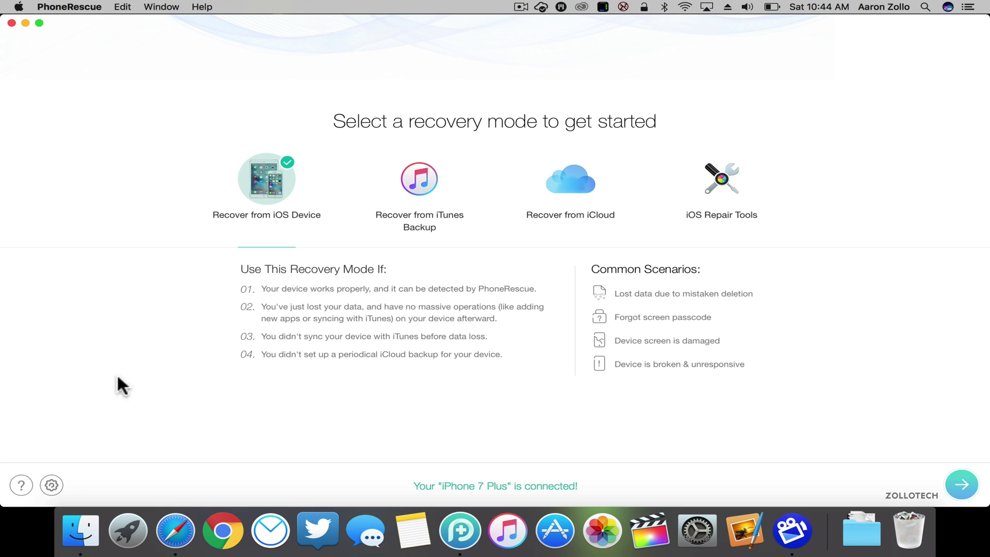
left_click(962, 486)
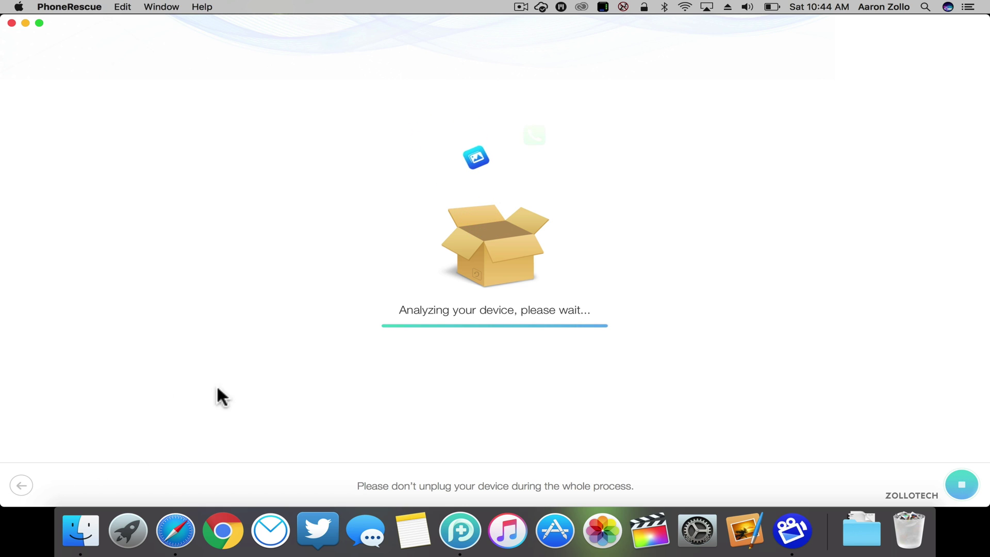
left_click(962, 486)
left_click(604, 75)
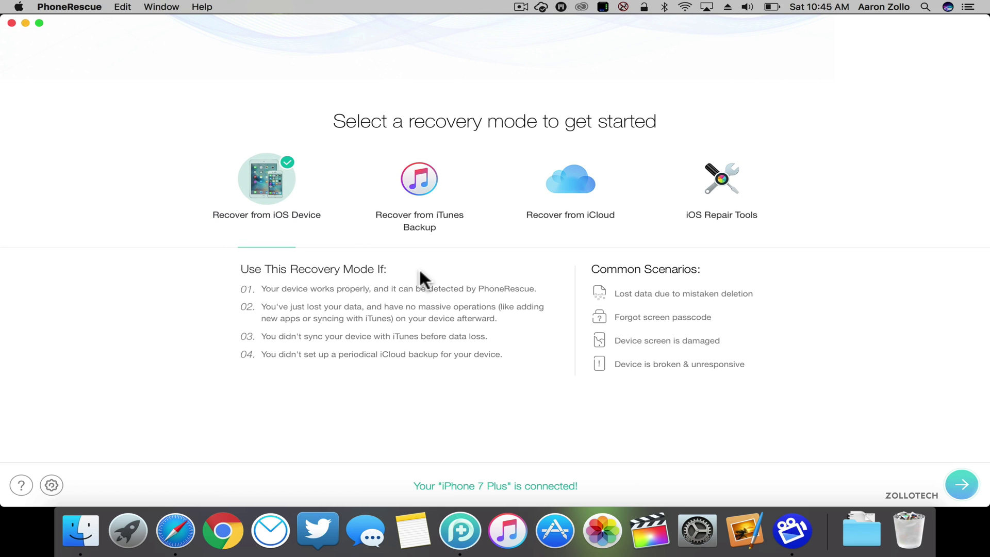
left_click(414, 189)
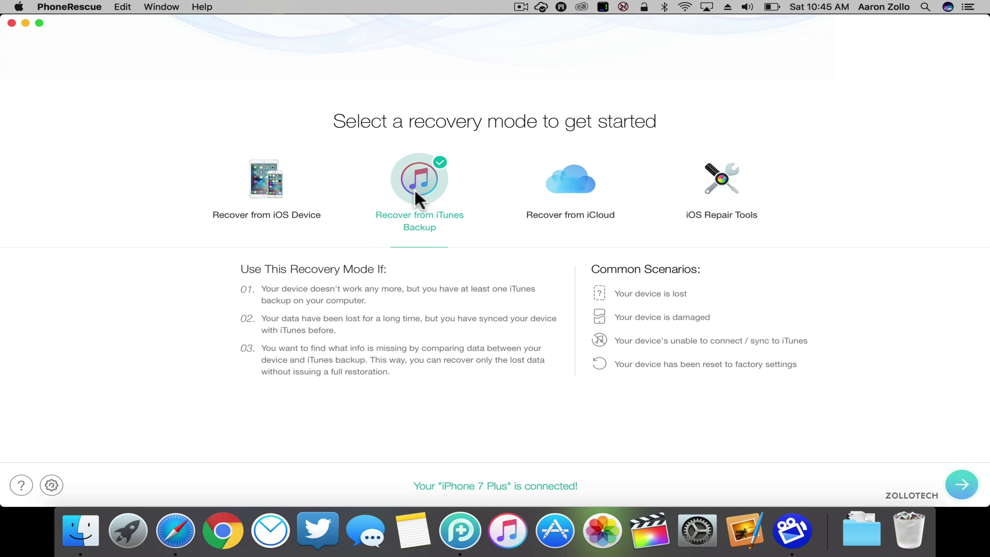
left_click(962, 484)
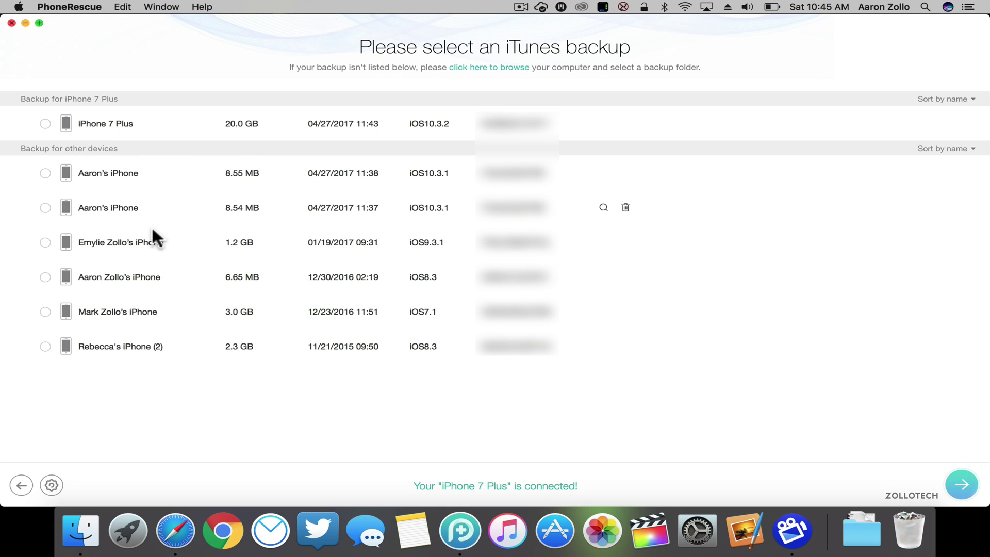
left_click(45, 124)
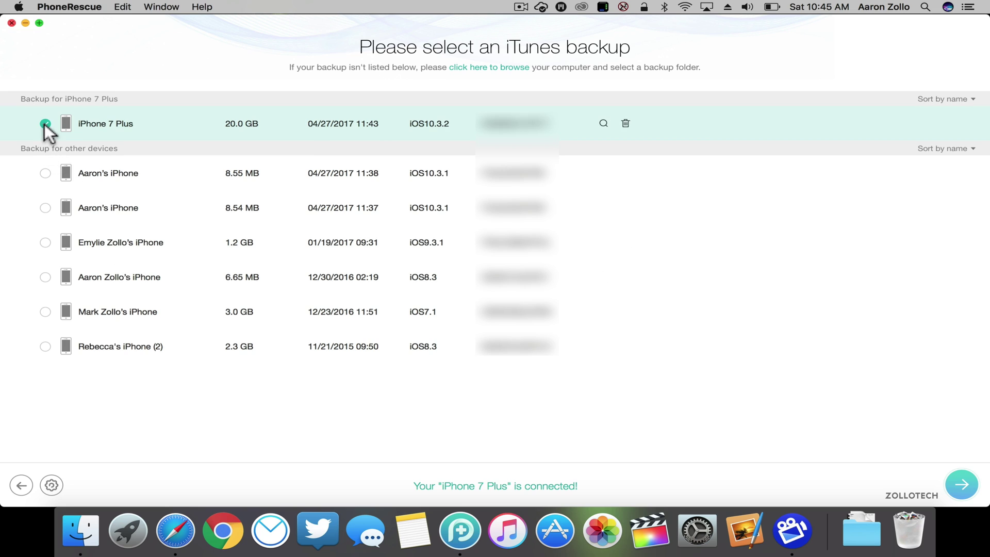
left_click(962, 484)
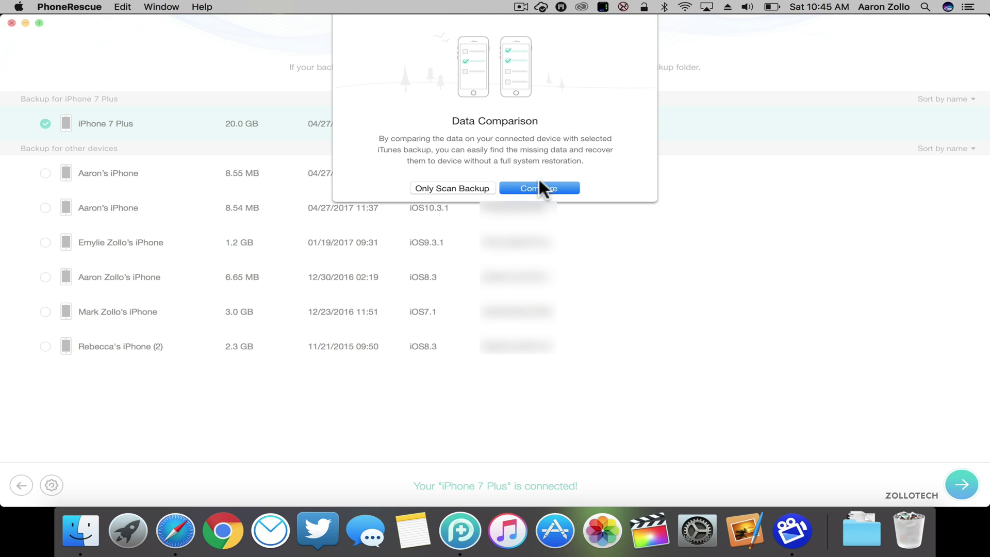
left_click(534, 189)
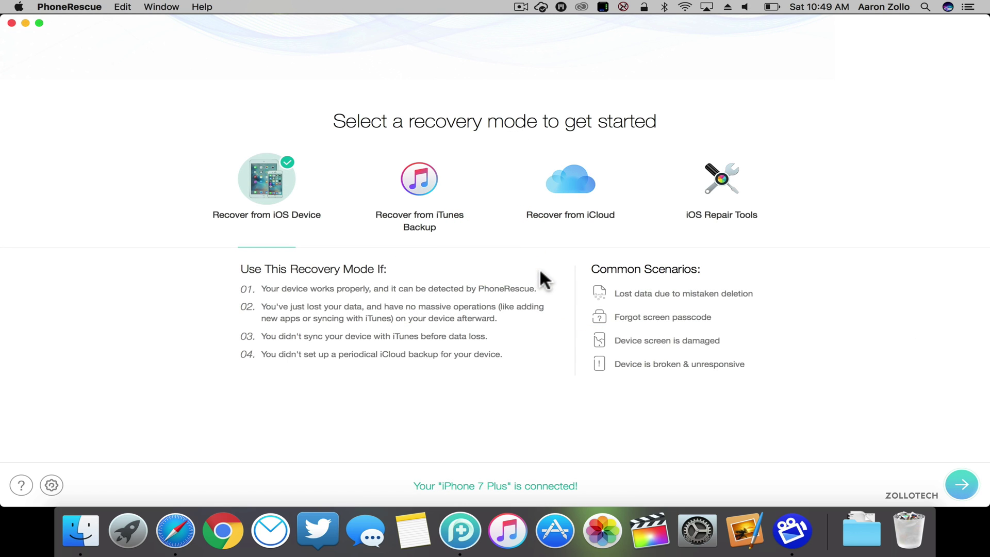
Choose the iOS Repair Tools mode and continue to its Repair iOS to Normal page
left_click(723, 175)
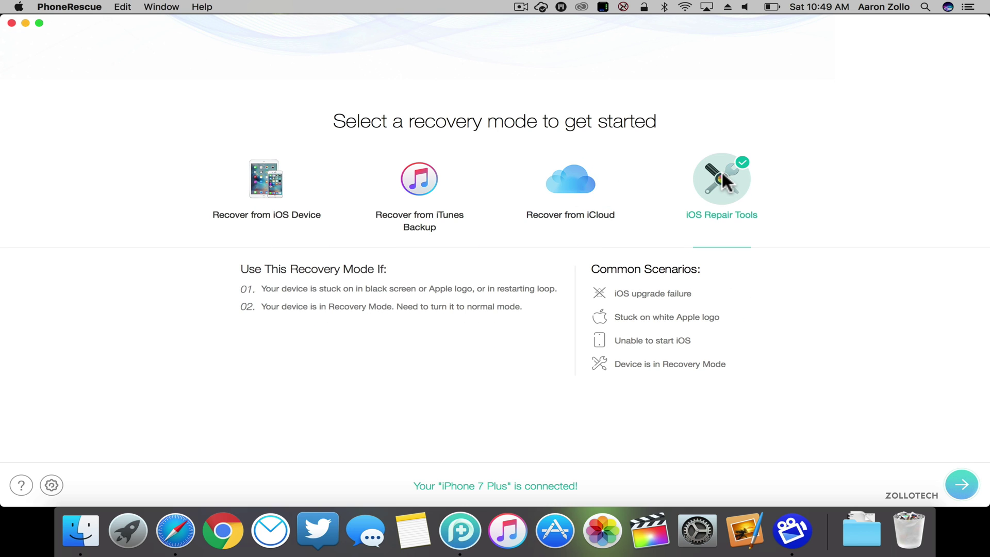
left_click(968, 489)
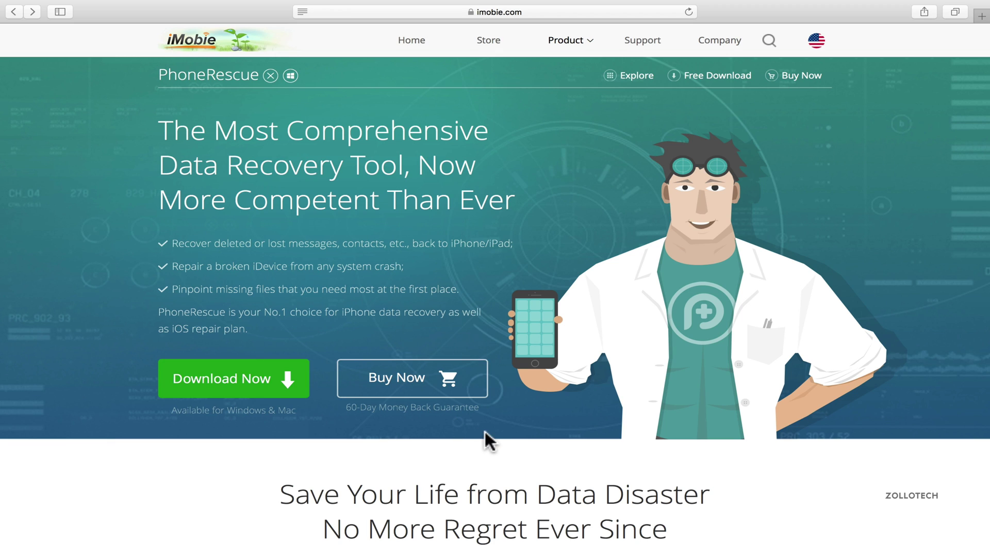
View PhoneRescue pricing: Personal $49.99, Family $69.99, Business from $199
left_click(423, 382)
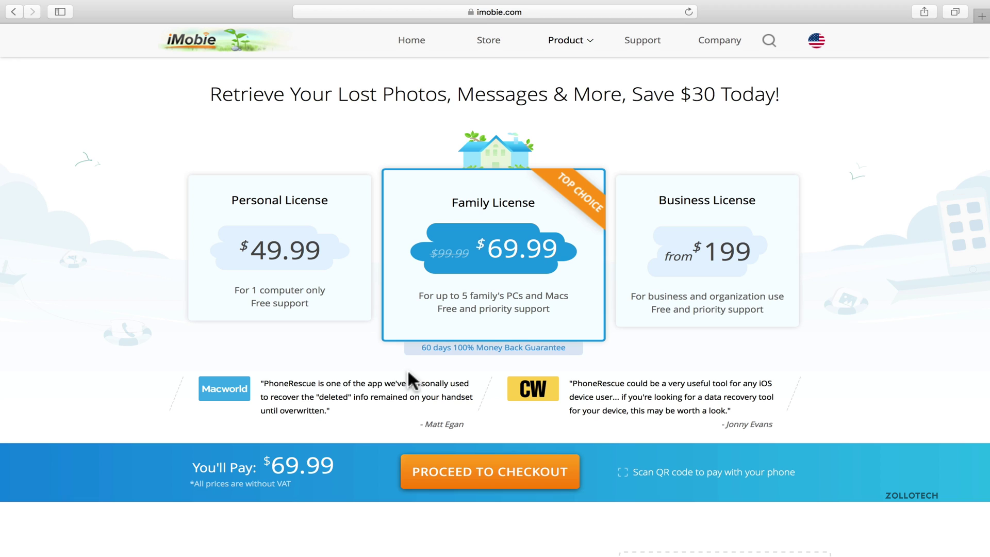